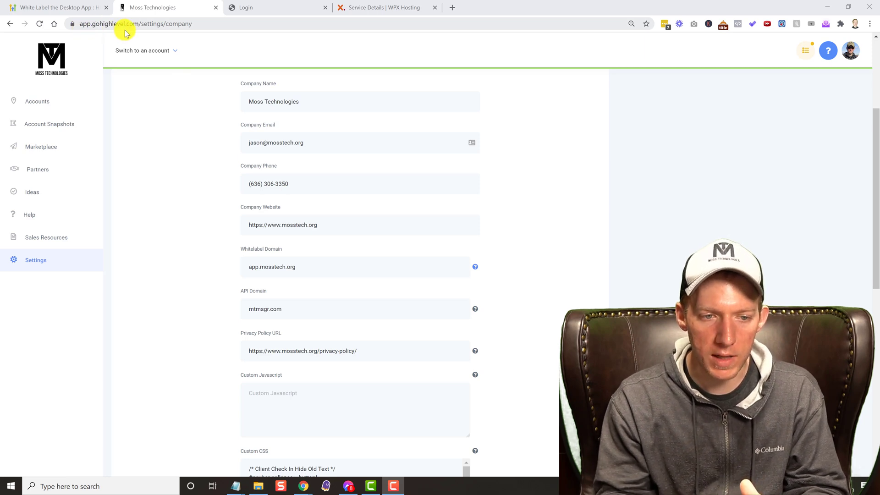
Show the white-labeled HighLevel sign-in page at app.mosstech.org in the Login tab
click(257, 10)
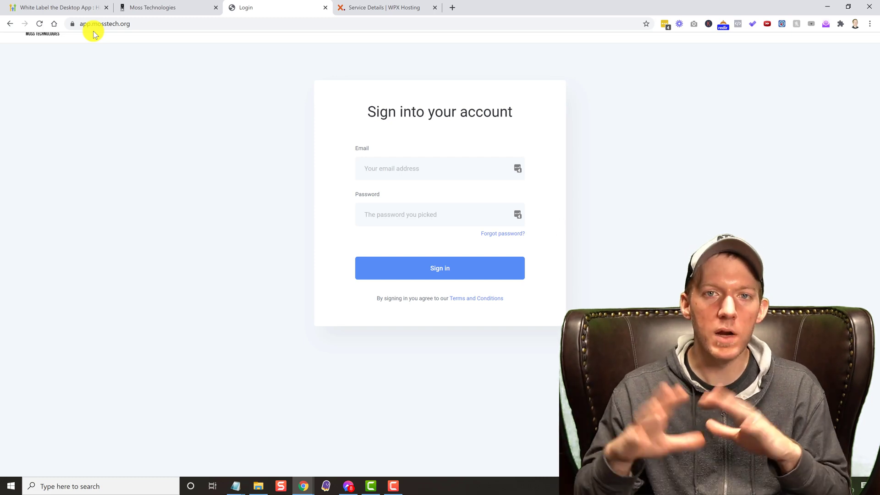
Return to the Moss Technologies agency Settings > Company page with white-label domain app.mosstech.org
click(131, 9)
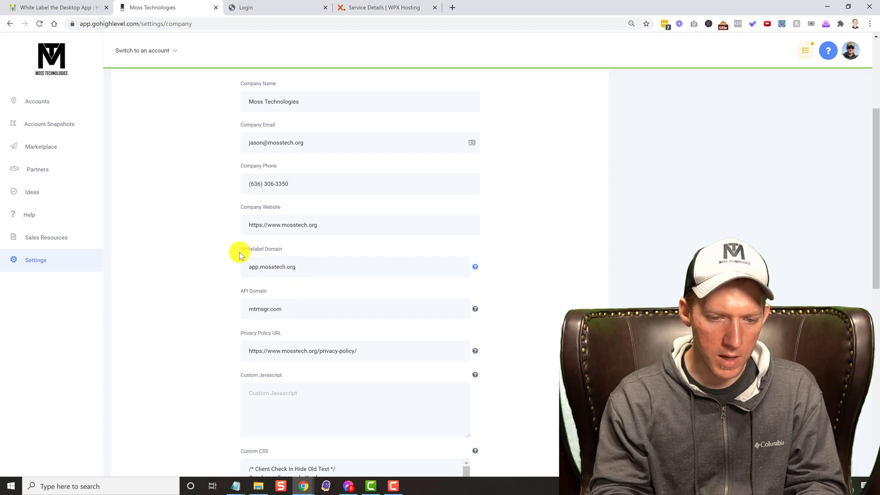
drag(239, 249, 398, 249)
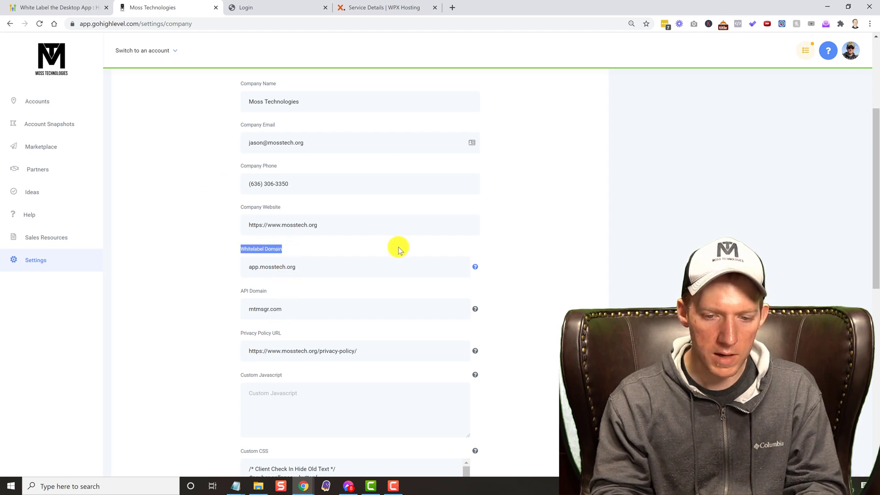
click(504, 259)
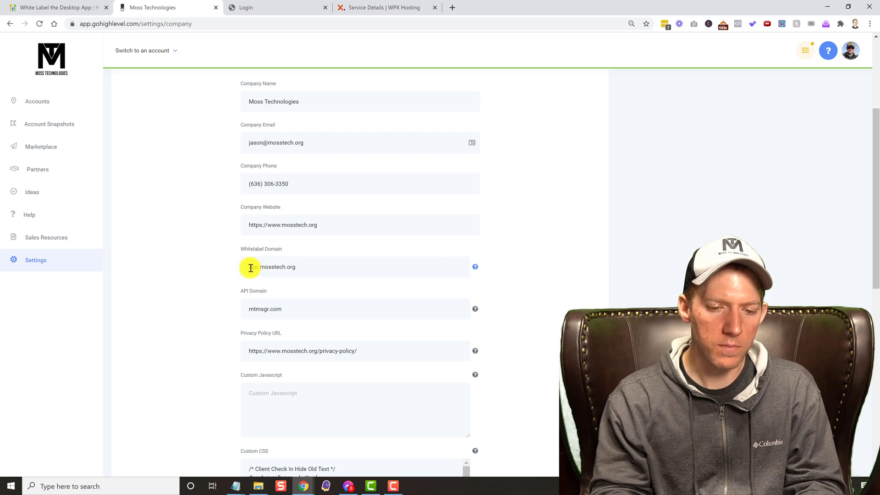
drag(243, 268, 256, 269)
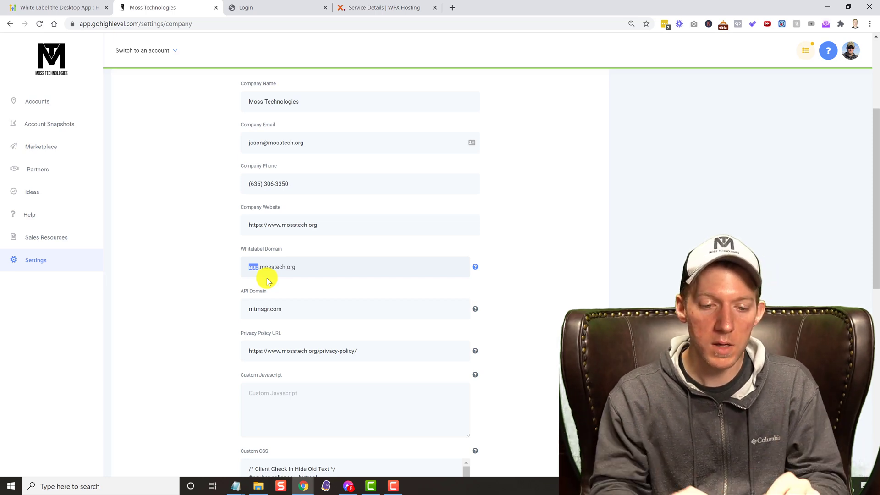
drag(260, 265, 305, 264)
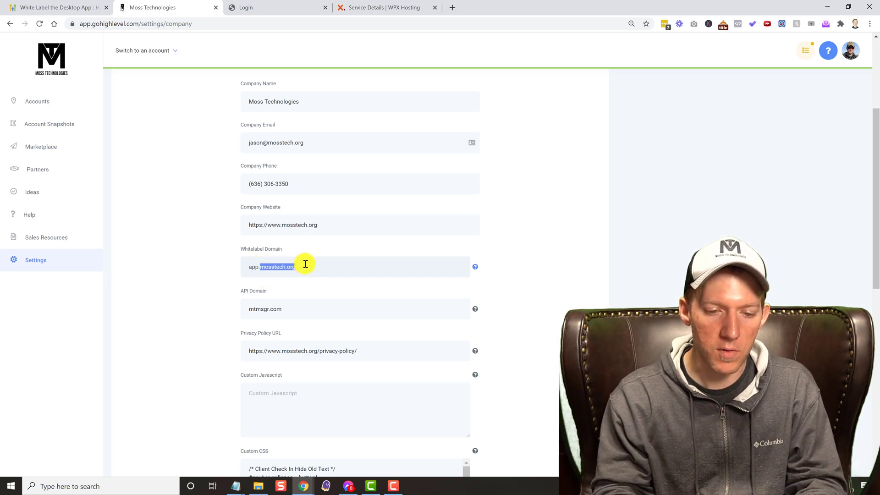
click(529, 269)
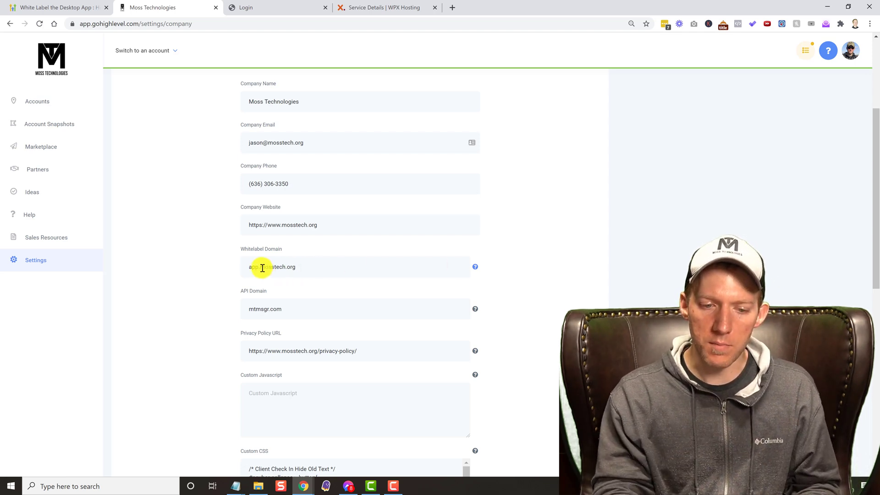
drag(262, 268, 300, 269)
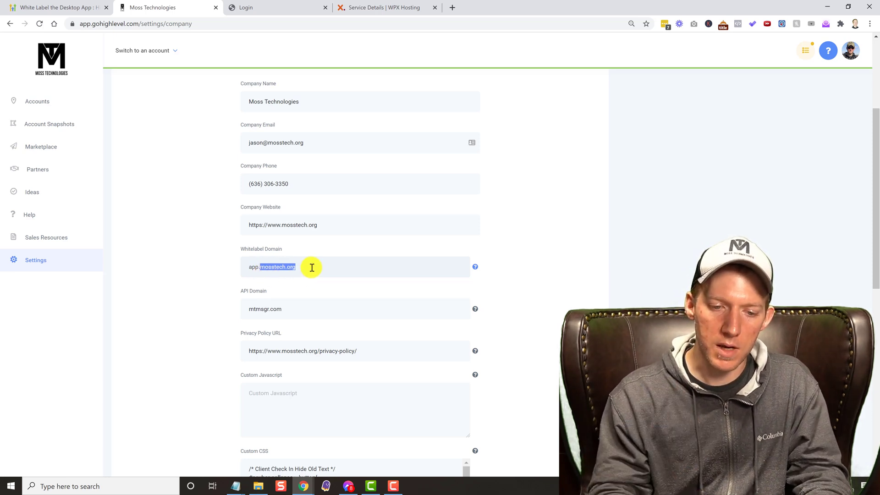
Switch to the WPX Hosting DNS zone editor and add a new record for mosstech.org
click(387, 8)
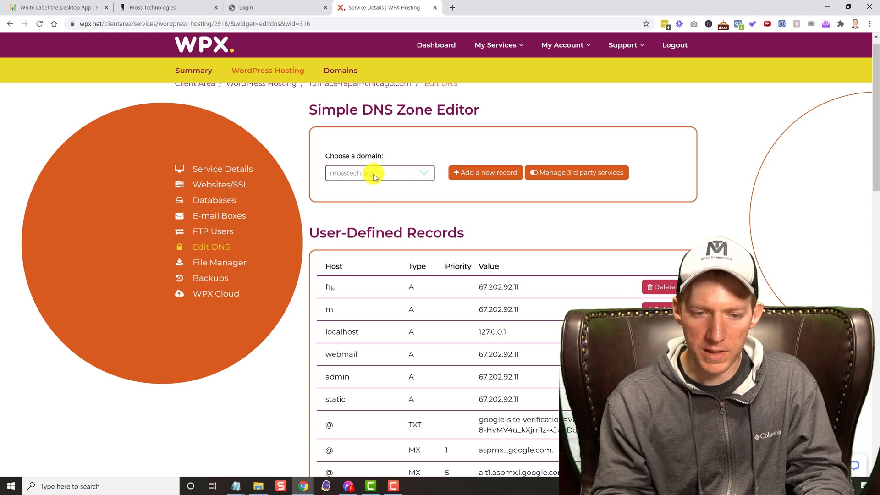
click(480, 174)
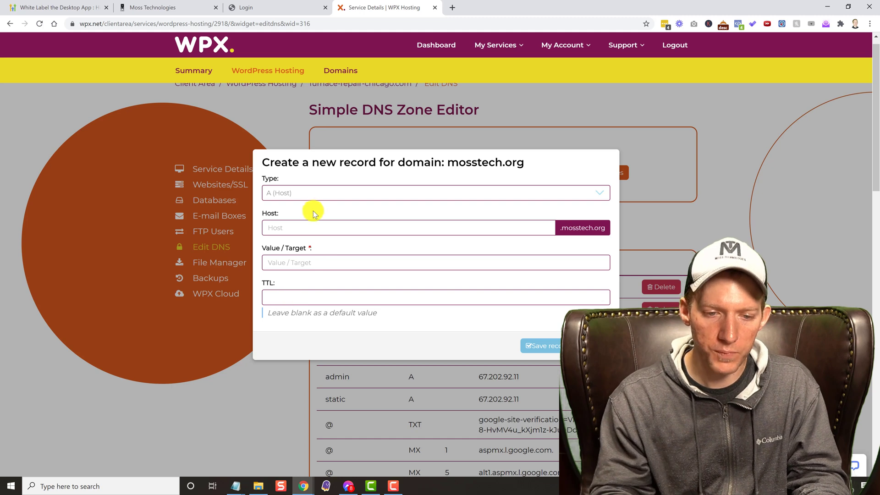
Set the new mosstech.org record's type to CNAME (Canonical Name)
click(313, 196)
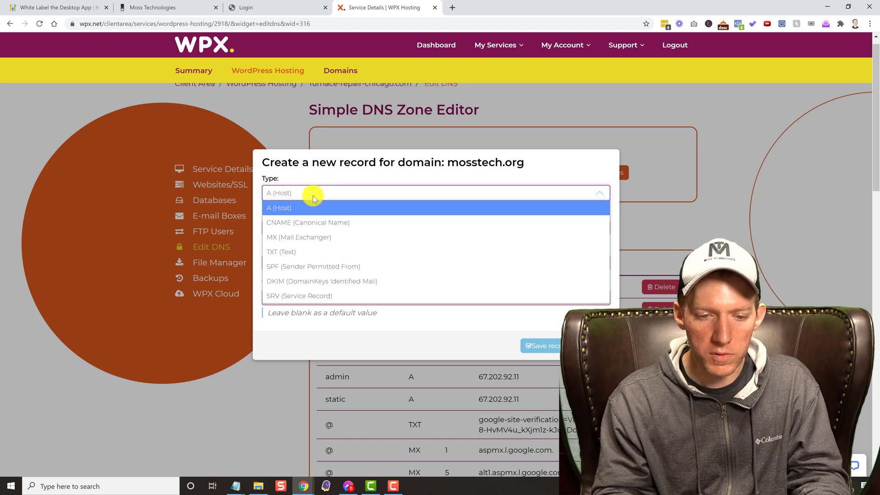
click(315, 223)
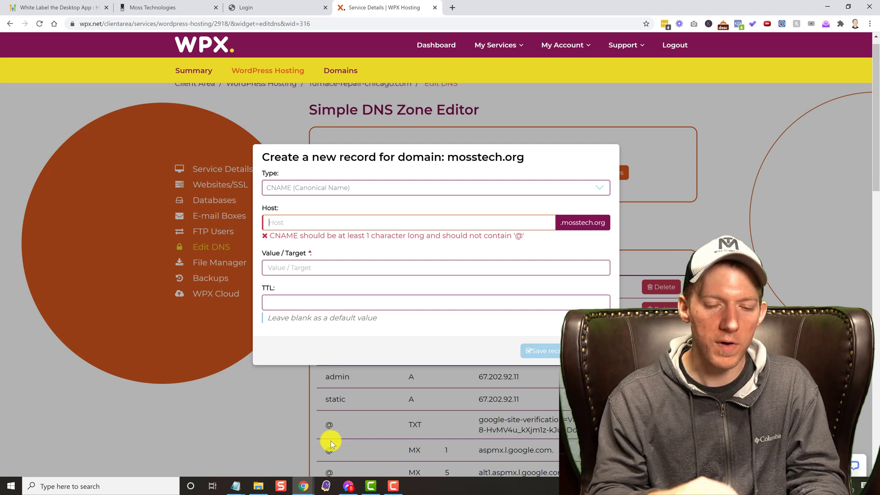
click(256, 488)
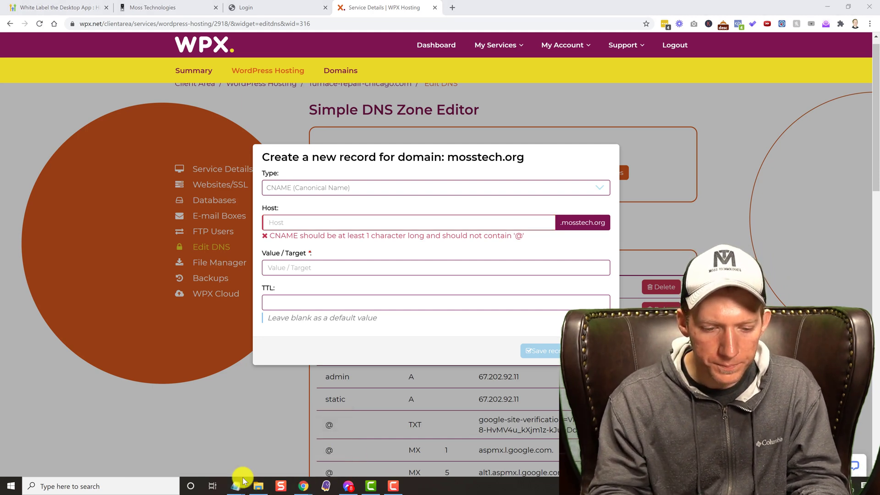
Copy the target app.msgsndr.com from the Notepad CNAME notes into the form's Value/Target field
click(300, 455)
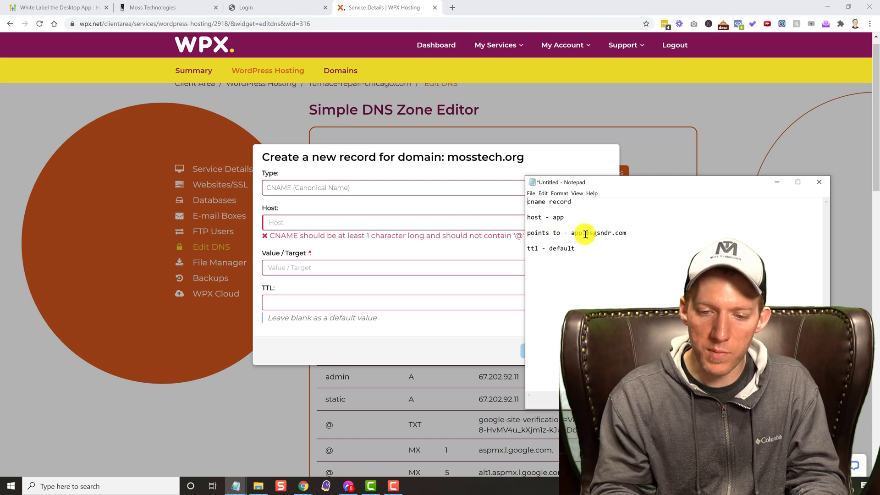
drag(573, 234, 630, 234)
key(ctrl+c)
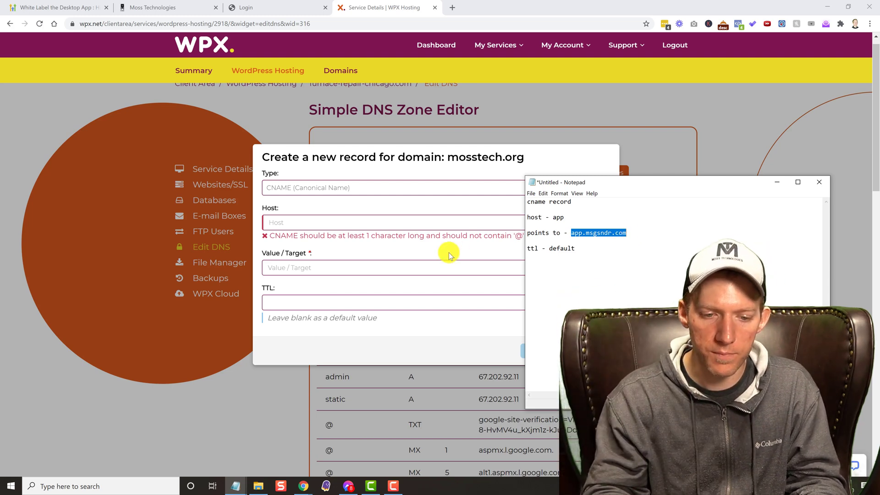
click(432, 266)
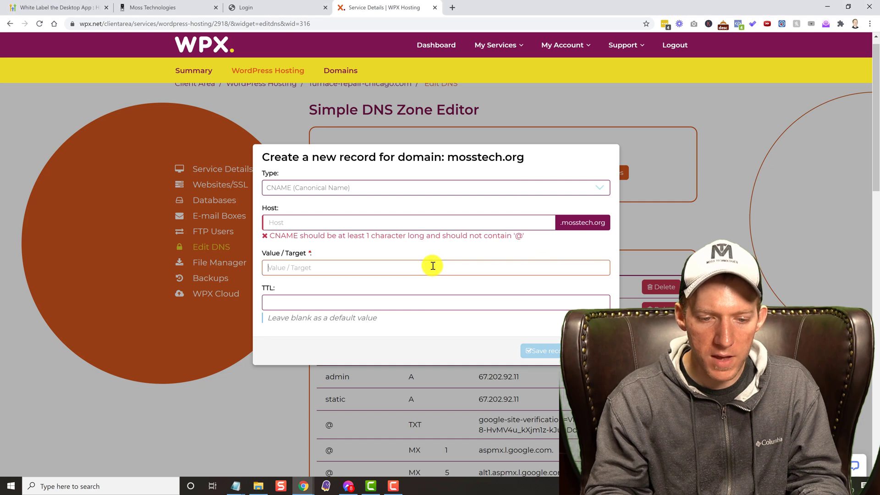
Paste app.msgsndr.com as the CNAME record's Value/Target
key(ctrl+v)
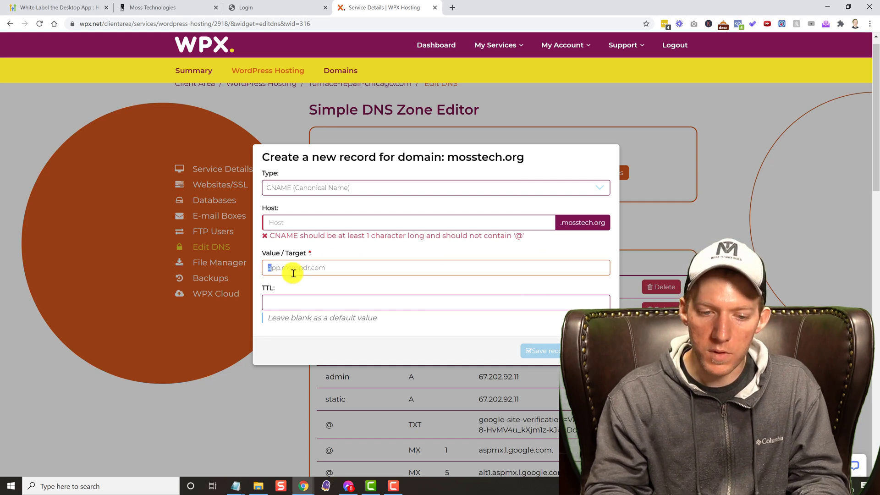
drag(269, 270, 340, 274)
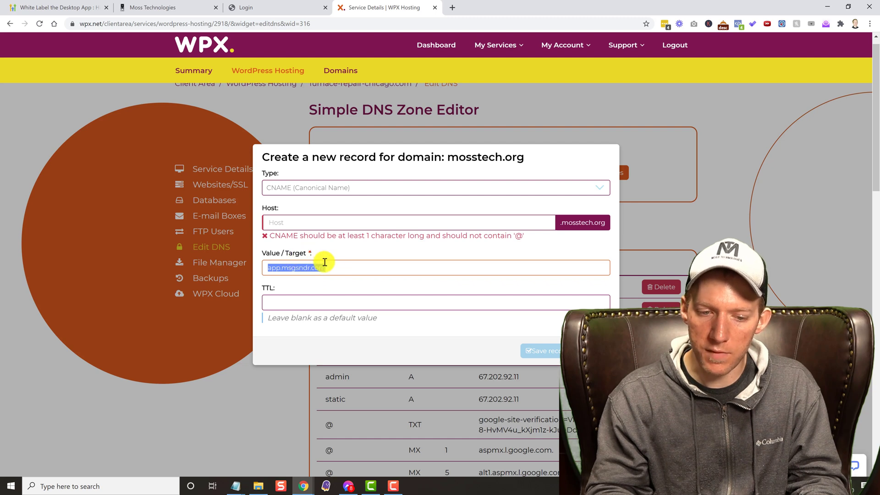
click(340, 224)
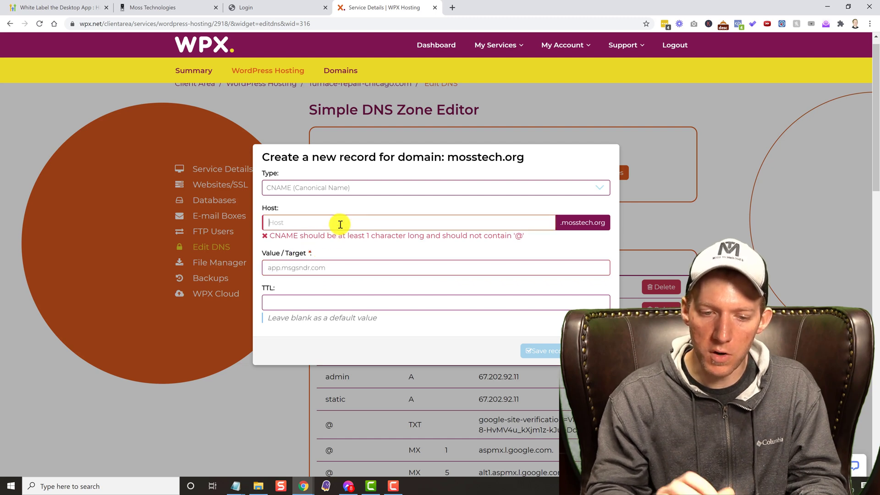
Enter app as the CNAME record's Host, after clearing several trial entries
text(ap)
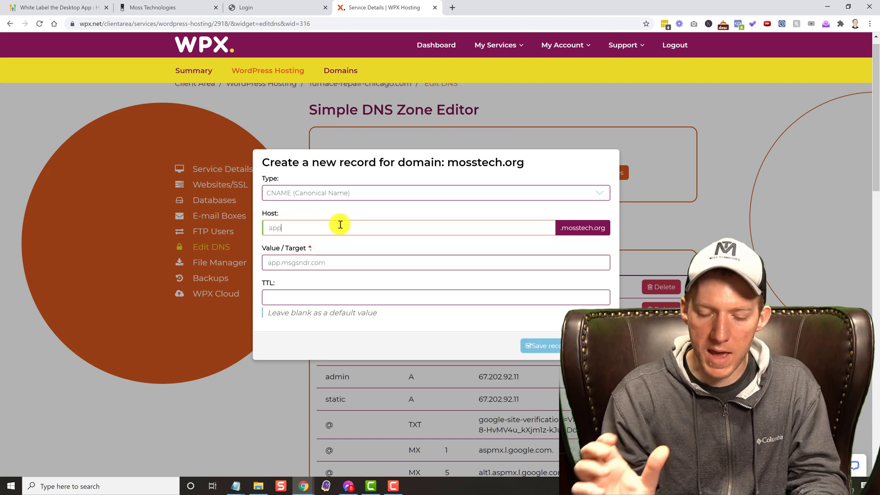
text(p)
key(BackSpace)
key(BackSpace)
key(BackSpace)
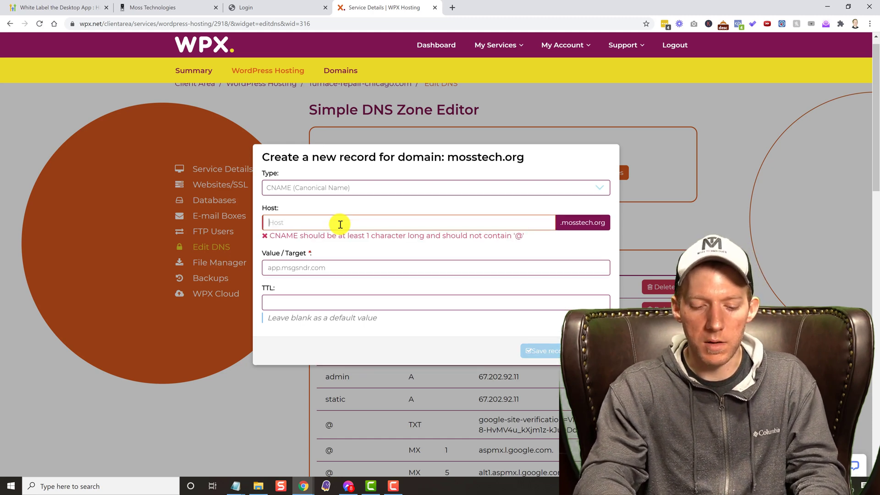
text(s)
key(BackSpace)
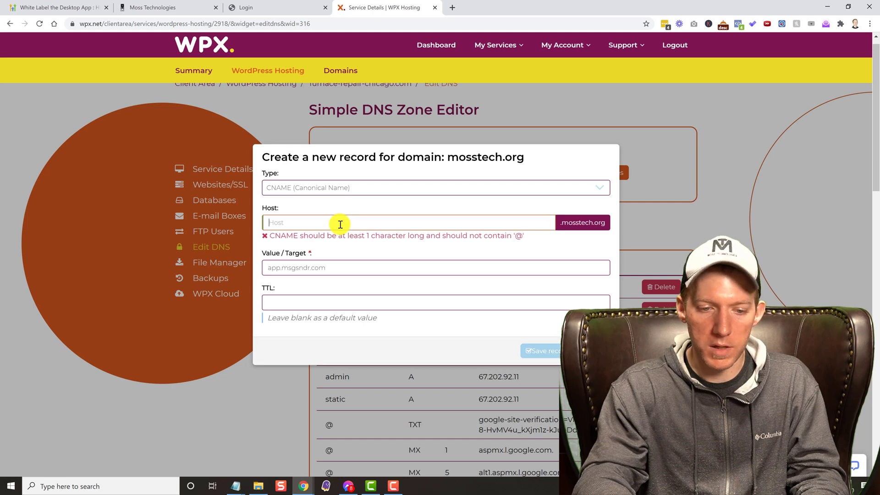
text(m)
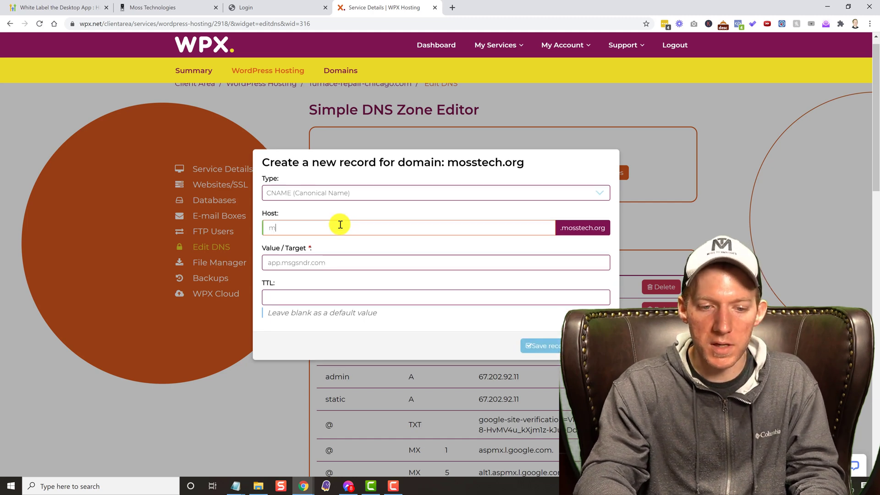
key(BackSpace)
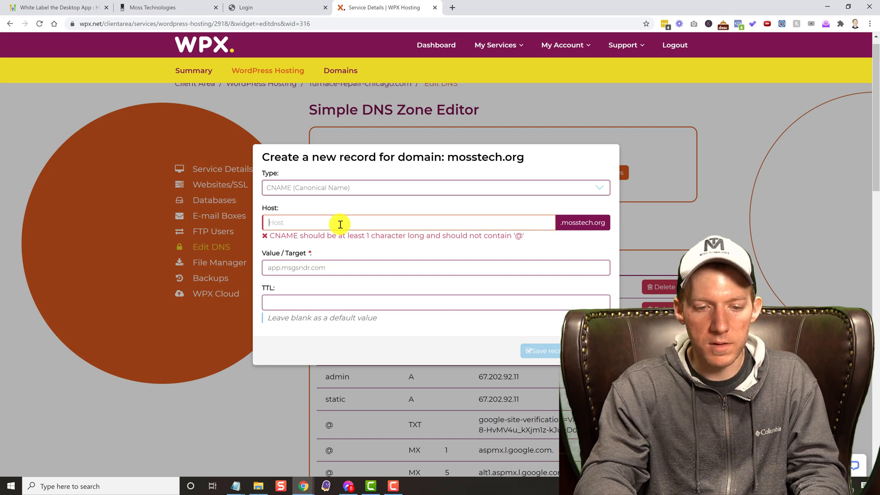
text(whatever)
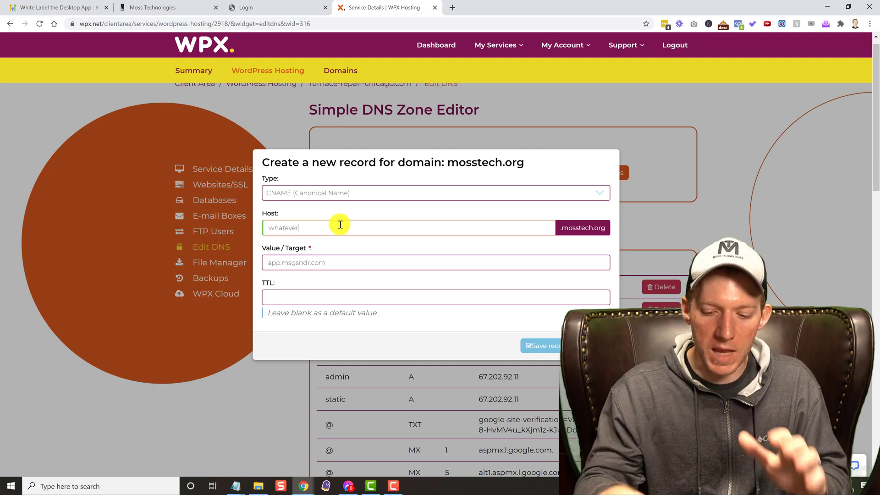
key(BackSpace)
key(BackSpace)
key(BackSpace)
key(BackSpace)
key(BackSpace)
text(app)
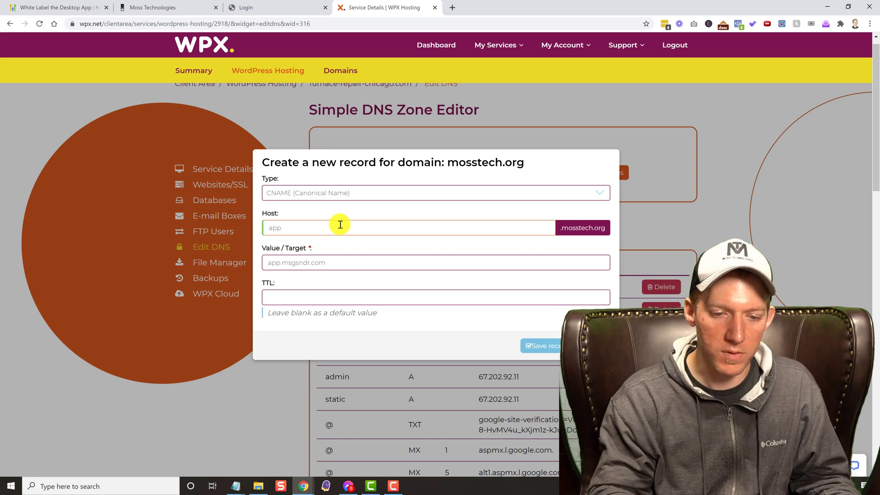
Discard the unsaved app CNAME record without adding it to mosstech.org
click(298, 301)
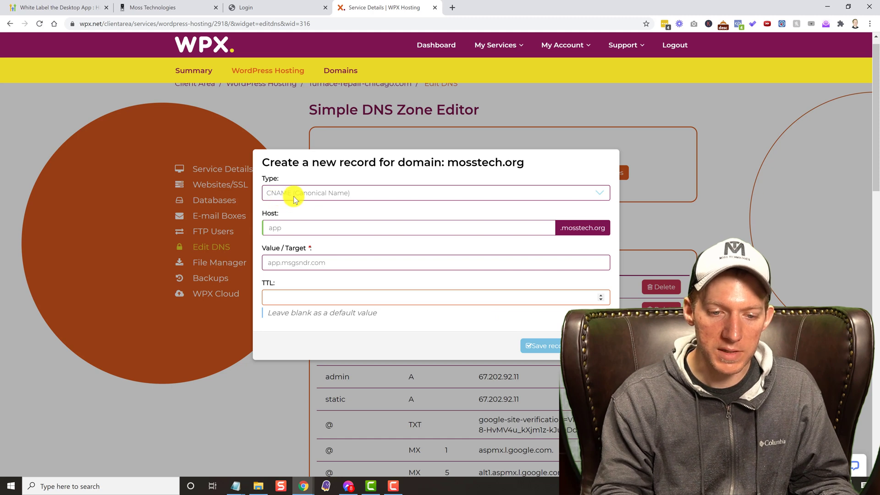
click(331, 266)
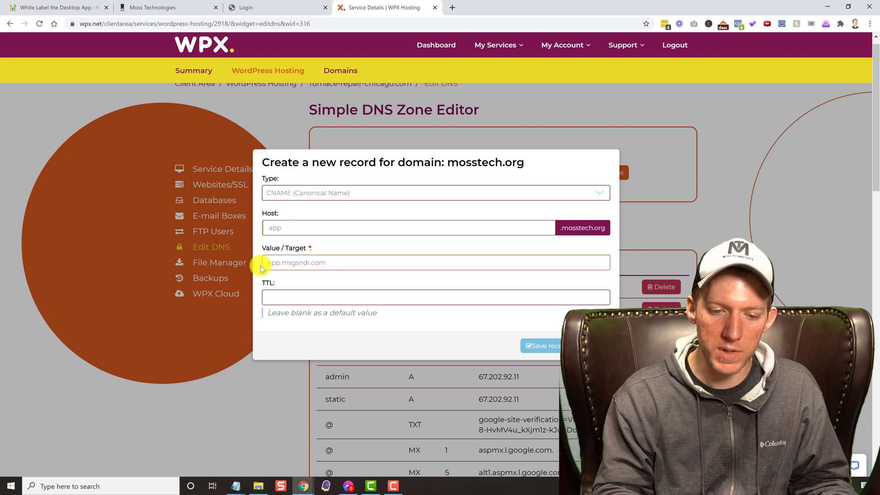
drag(281, 261, 326, 260)
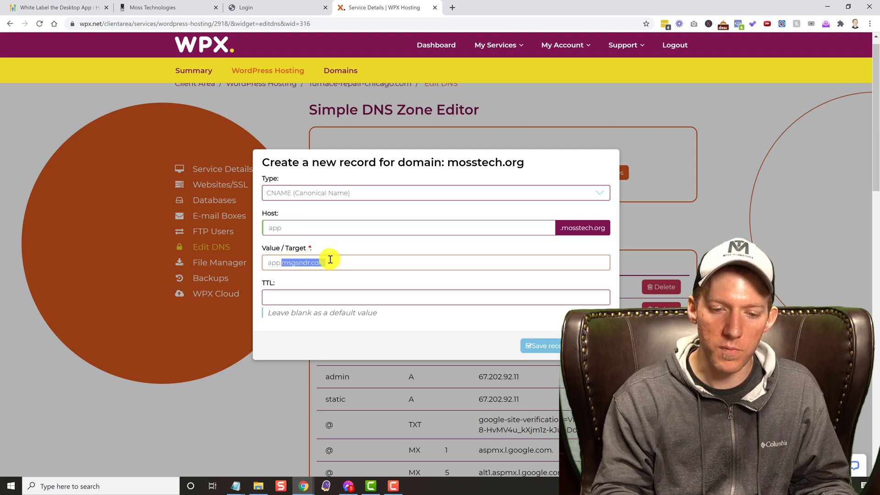
click(330, 259)
key(Escape)
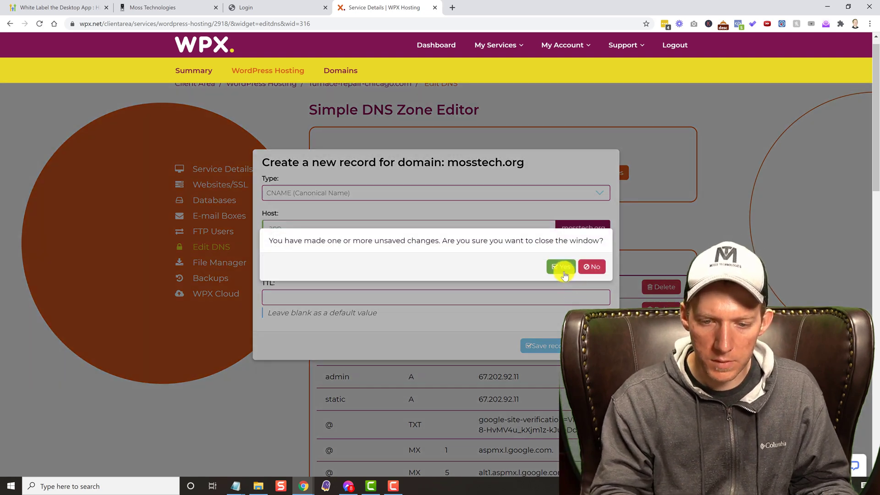
click(563, 268)
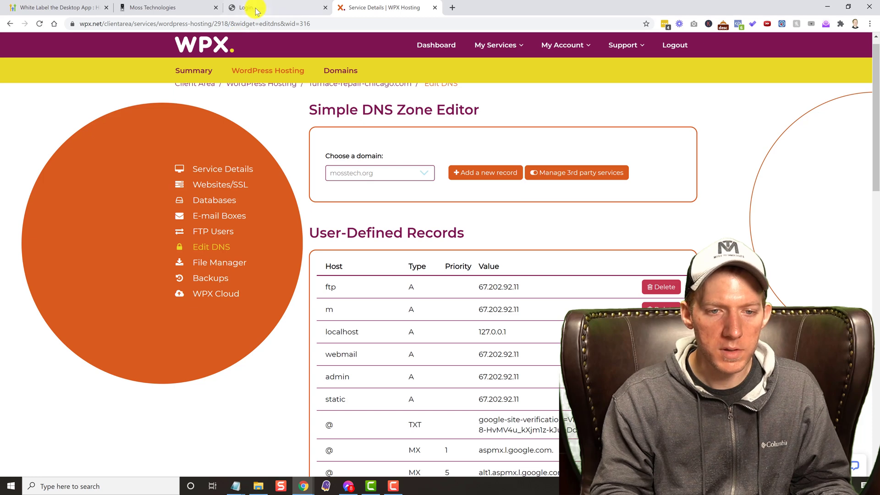
Reload the app.mosstech.org sign-in page, then return to the agency company settings
click(257, 10)
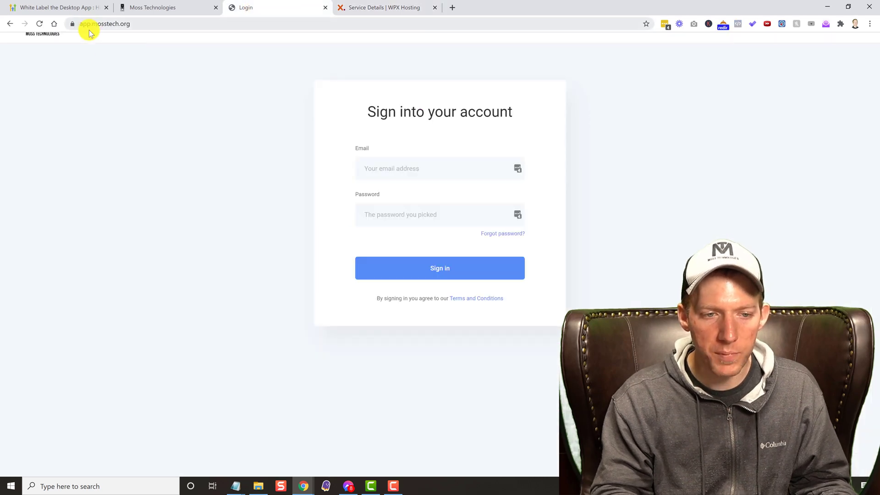
click(41, 25)
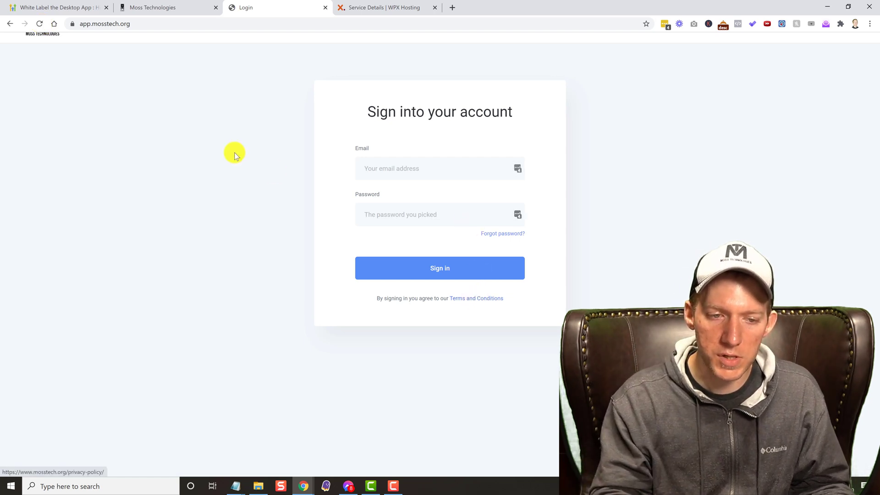
click(173, 6)
click(349, 265)
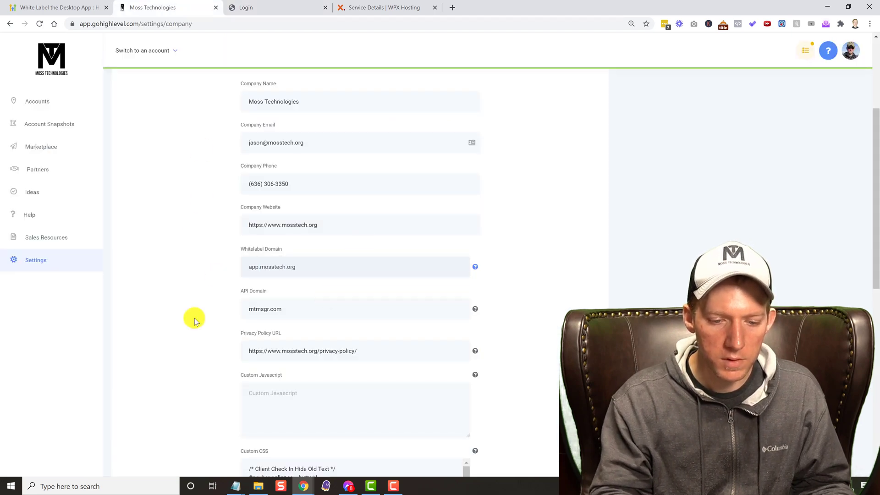
scroll(195, 316, down, 1)
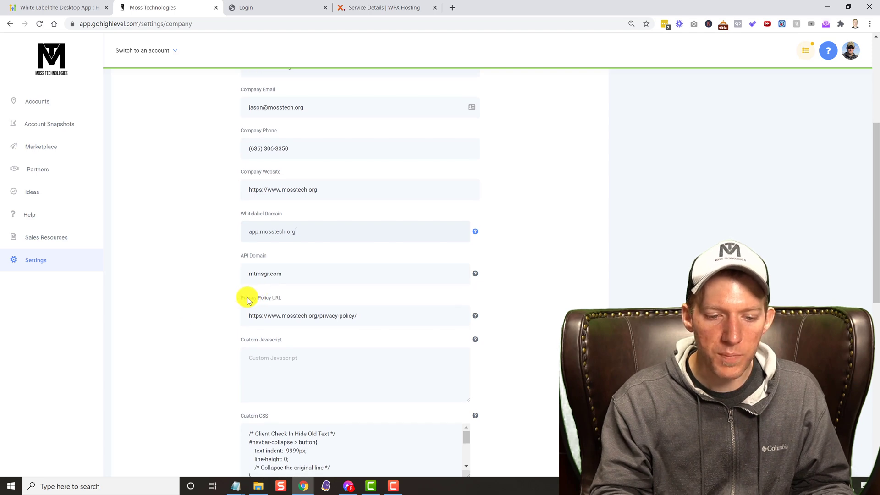
drag(247, 300, 279, 298)
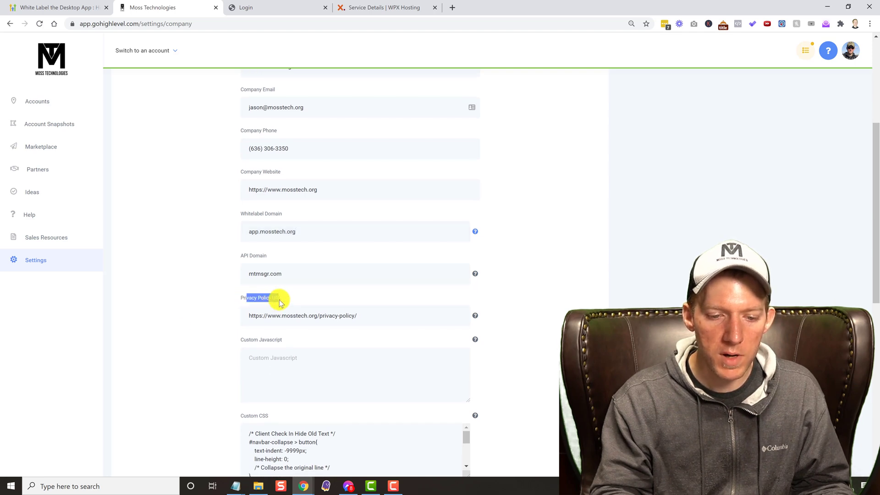
click(368, 313)
click(291, 9)
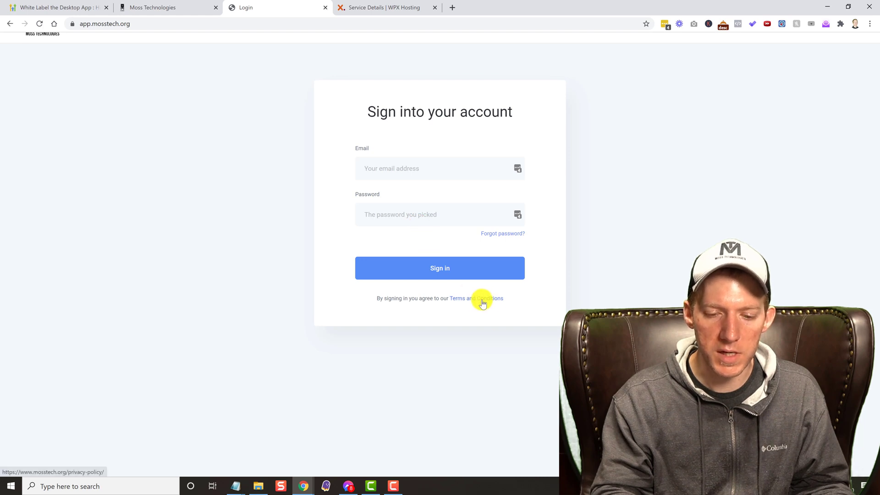
click(192, 9)
scroll(304, 202, up, 5)
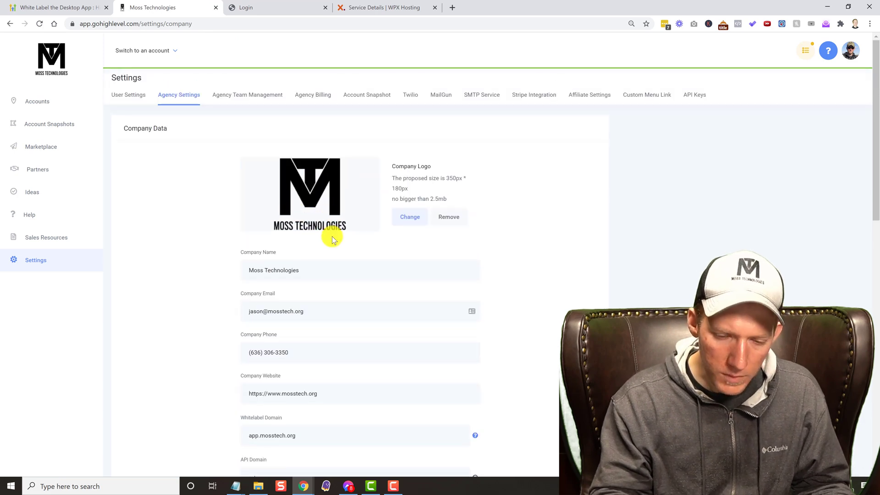
click(293, 6)
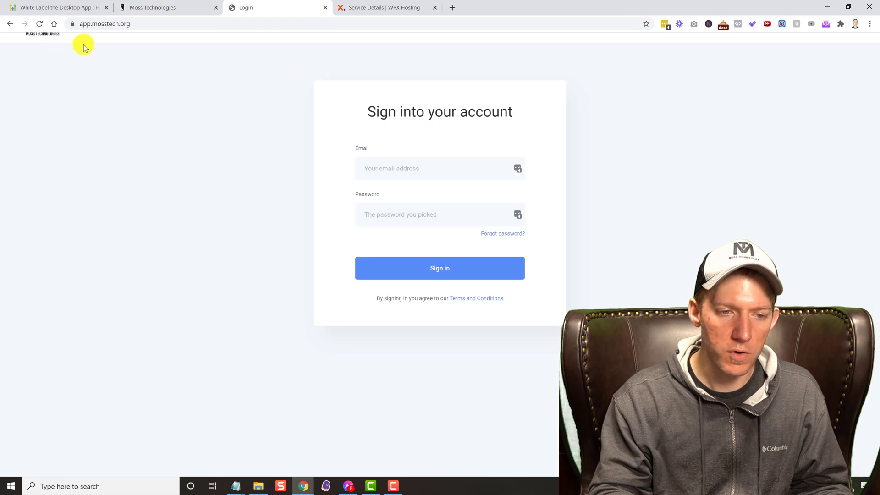
click(144, 7)
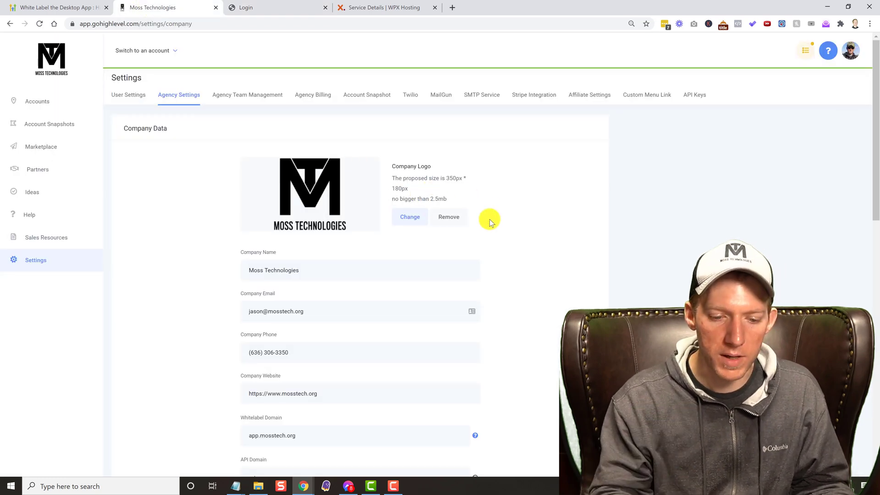
scroll(490, 219, down, 2)
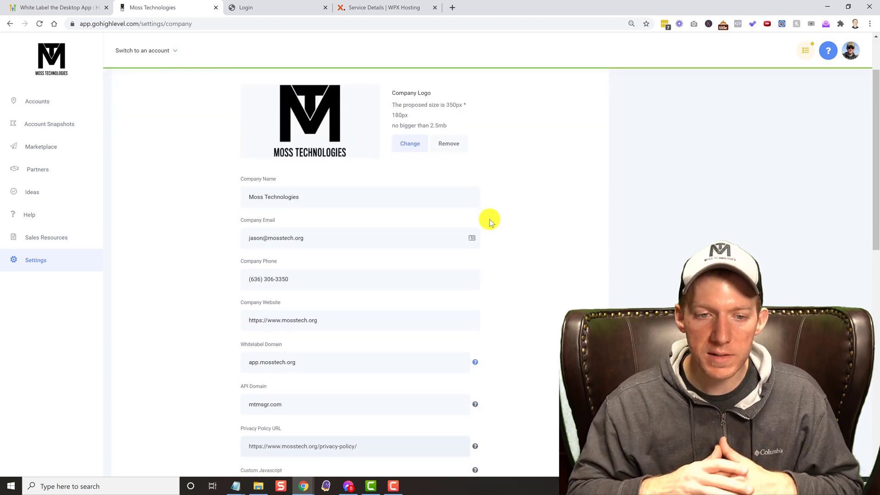